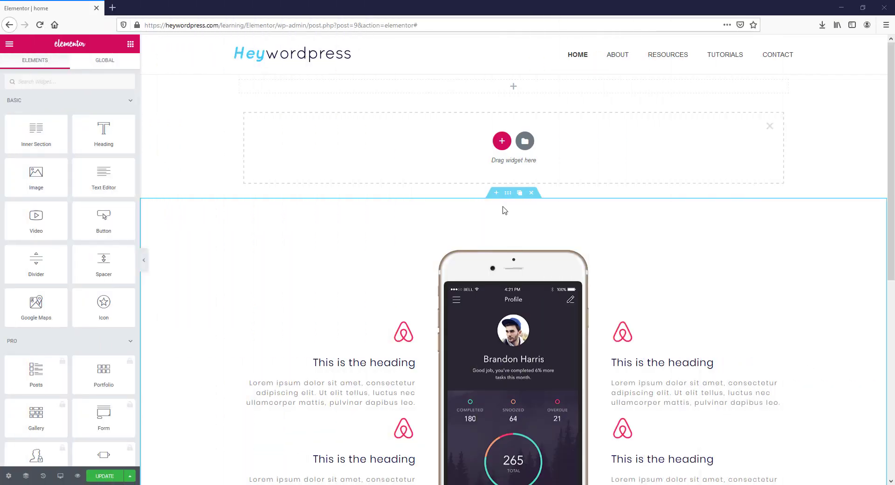
- Add a single-column section above the phone section holding an inner section, with a heading in its left column
{"action": "left_click", "coordinate": [502, 140]}
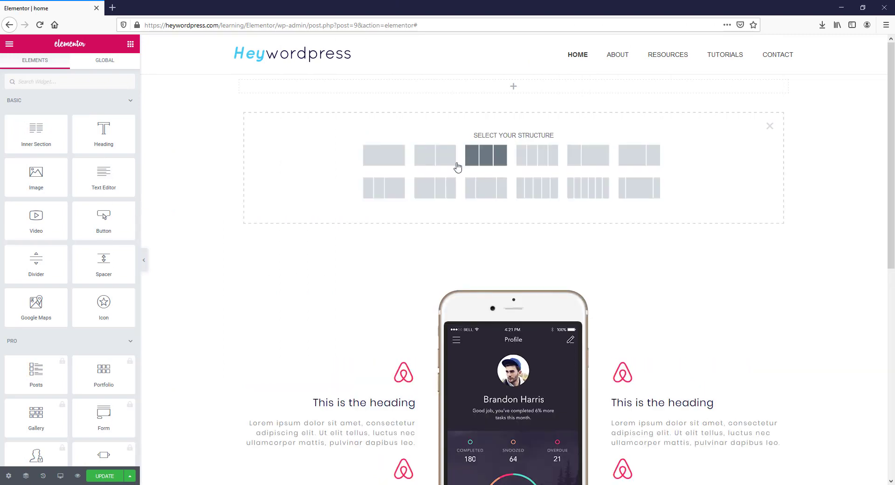
{"action": "left_click", "coordinate": [384, 156]}
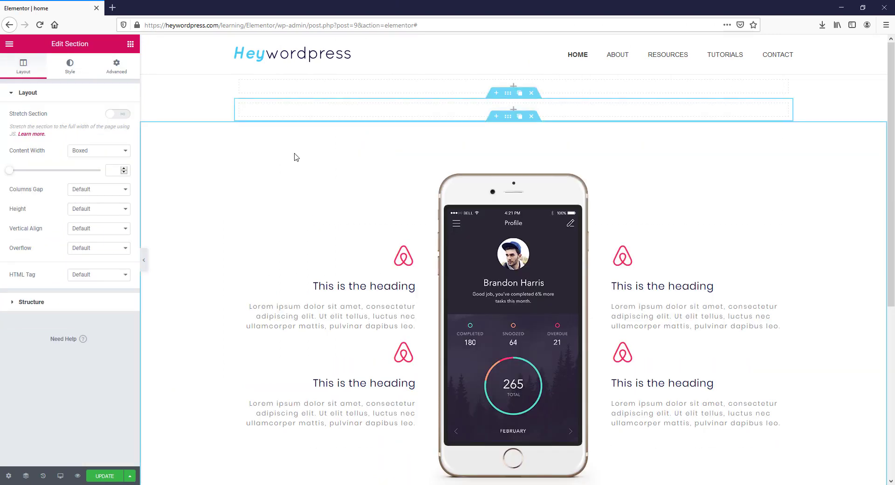
{"action": "left_click", "coordinate": [131, 44]}
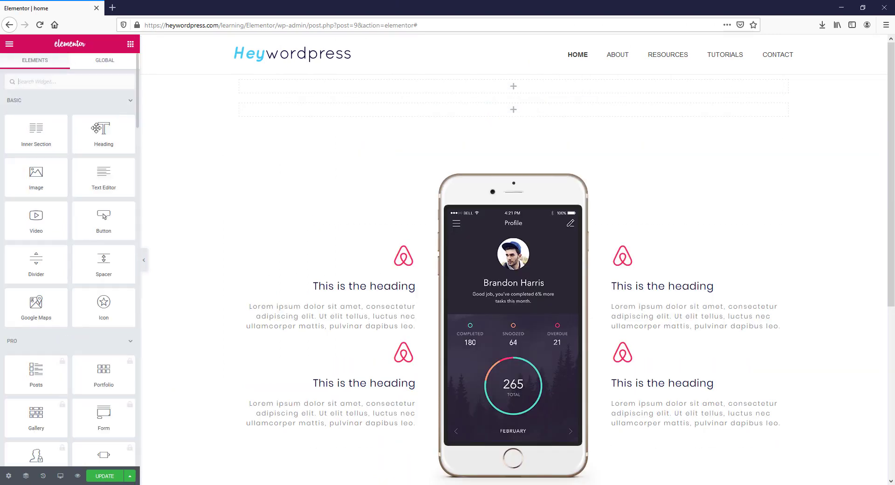
{"action": "left_click_drag", "start_coordinate": [36, 133], "coordinate": [512, 114]}
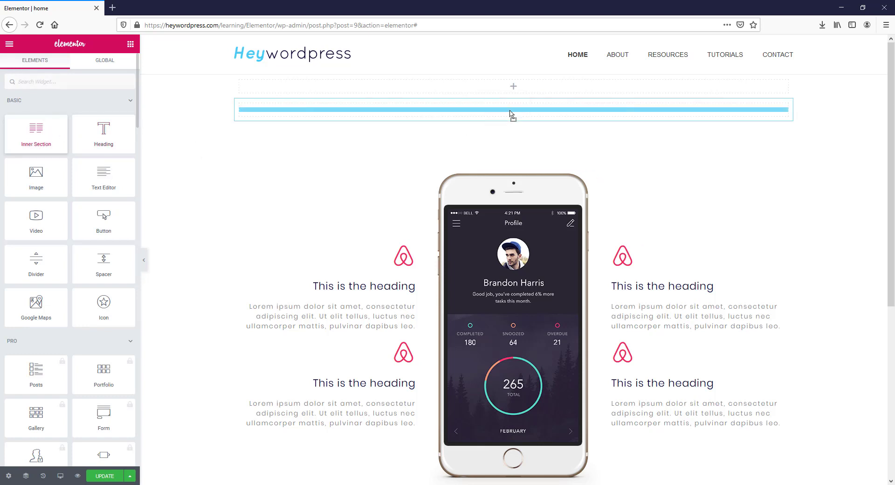
{"action": "left_click", "coordinate": [130, 44]}
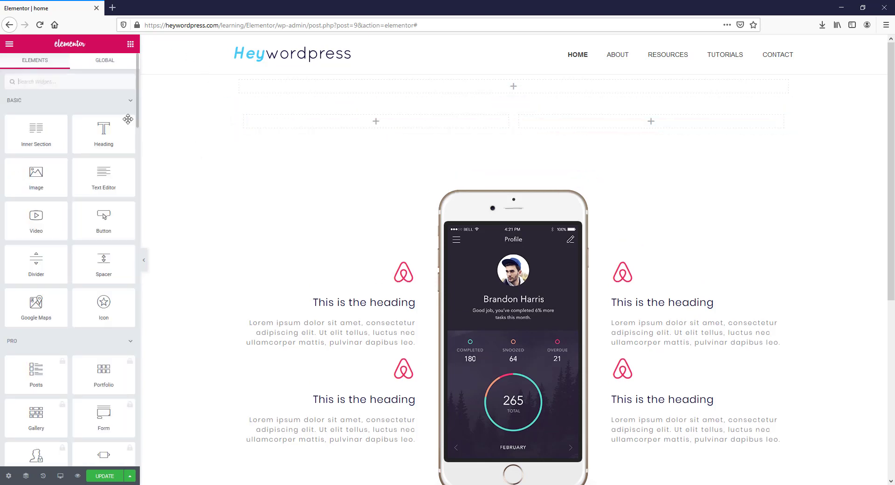
{"action": "left_click_drag", "start_coordinate": [104, 133], "coordinate": [372, 123]}
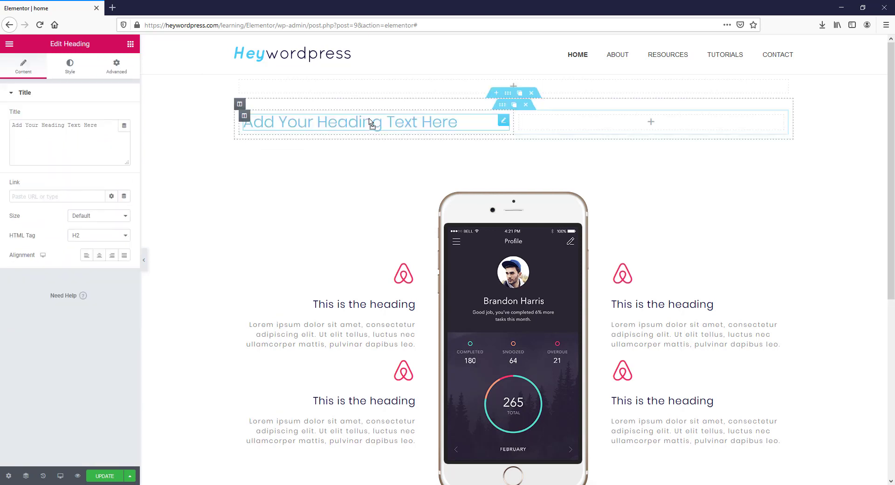
- Retitle the heading 'Hey' and colour it pink #F2275A
{"action": "left_click_drag", "start_coordinate": [99, 125], "coordinate": [1, 125]}
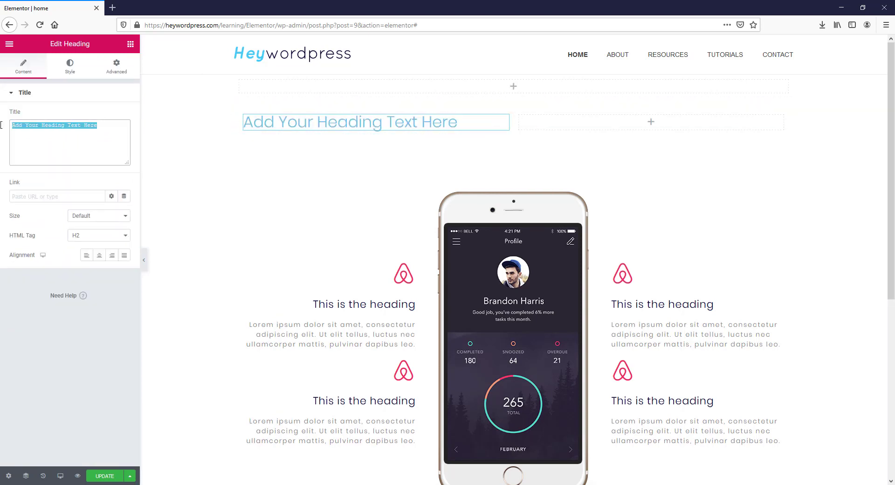
{"action": "type", "text": "Hey"}
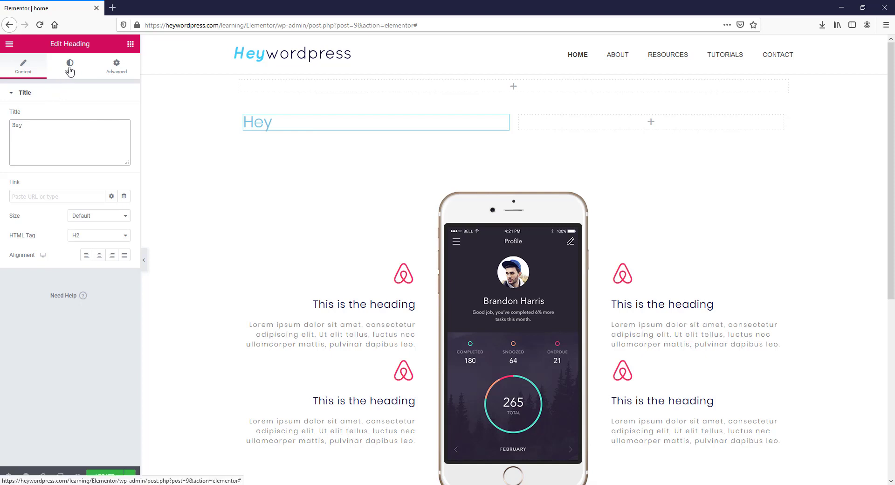
{"action": "left_click", "coordinate": [69, 68]}
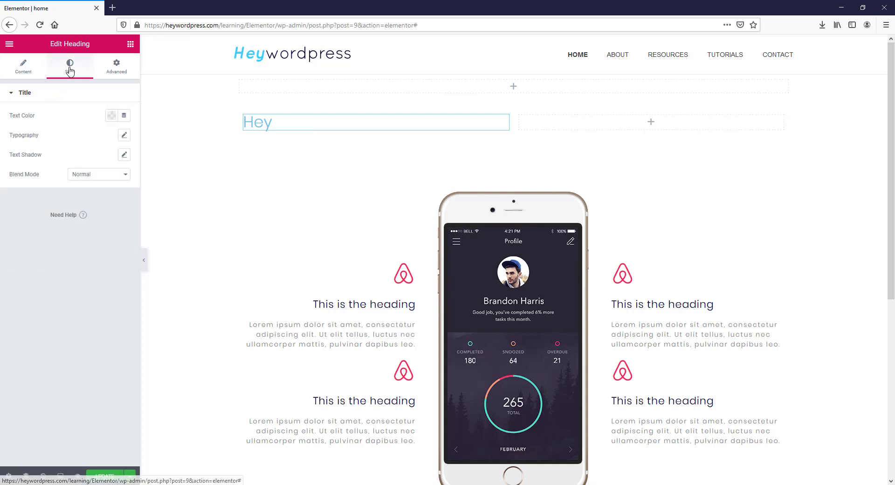
{"action": "left_click", "coordinate": [111, 116]}
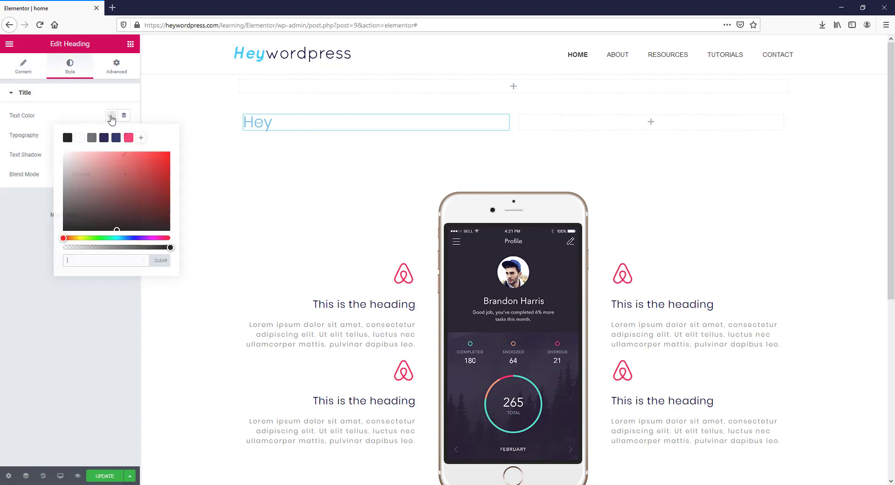
{"action": "left_click", "coordinate": [128, 138]}
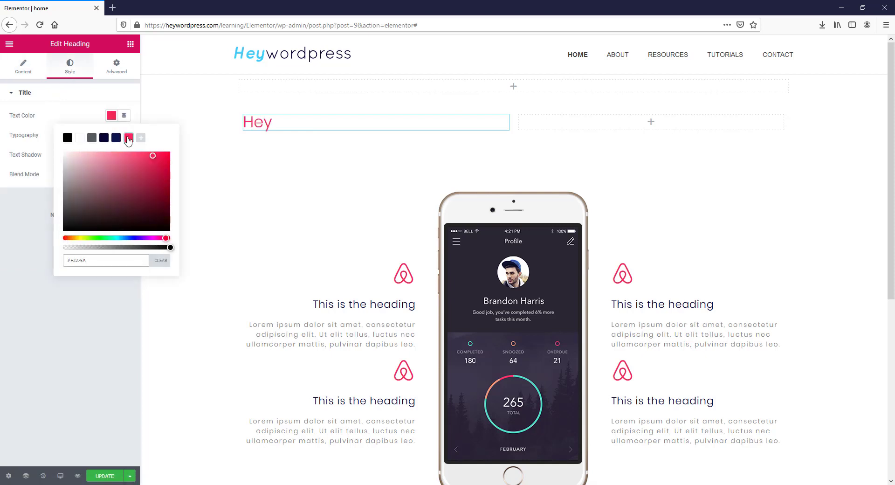
{"action": "left_click", "coordinate": [79, 118]}
- Set the Hey heading's typography to Quicksand, size 100, weight 600
{"action": "left_click", "coordinate": [124, 137]}
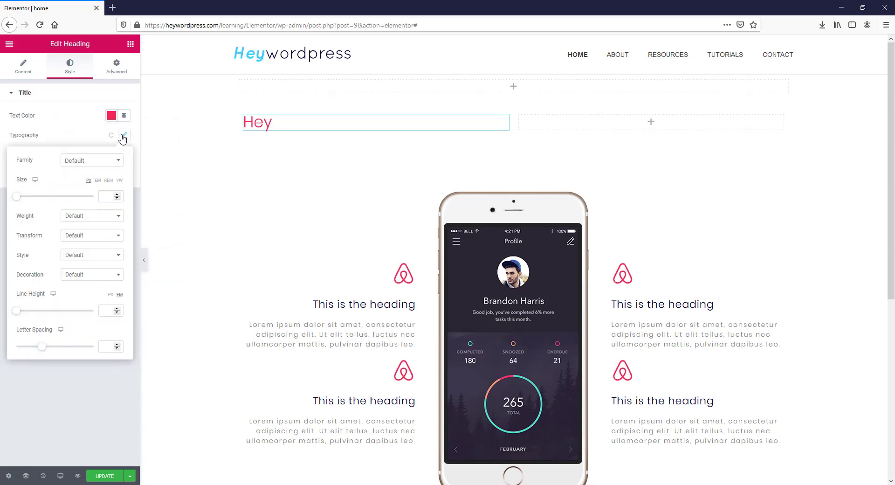
{"action": "left_click", "coordinate": [108, 195]}
{"action": "type", "text": "100"}
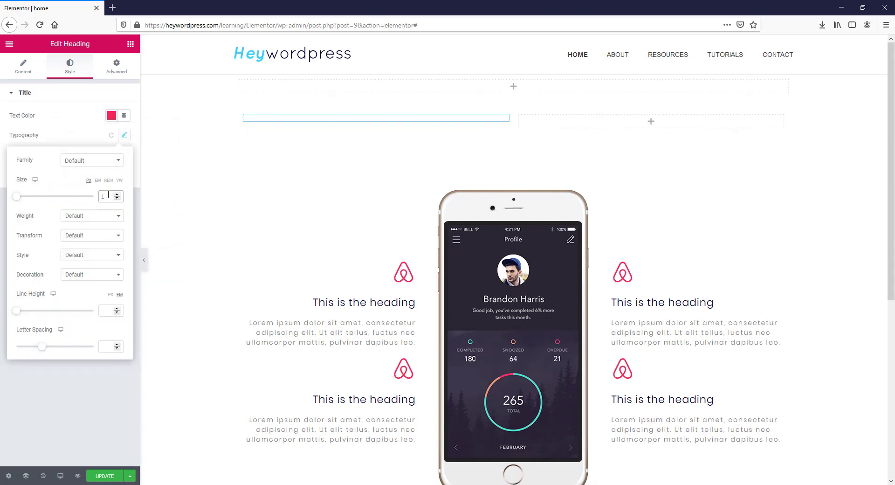
{"action": "left_click", "coordinate": [88, 161]}
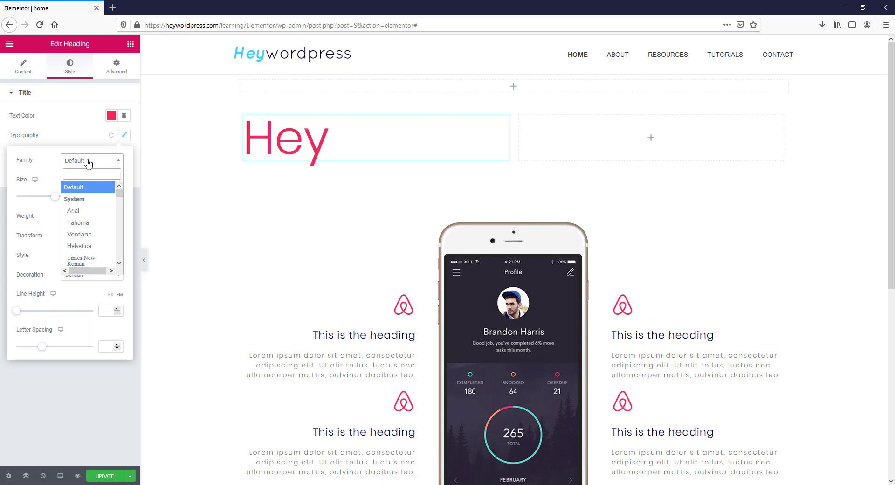
{"action": "type", "text": "qui"}
{"action": "left_click", "coordinate": [80, 222]}
{"action": "left_click", "coordinate": [94, 216]}
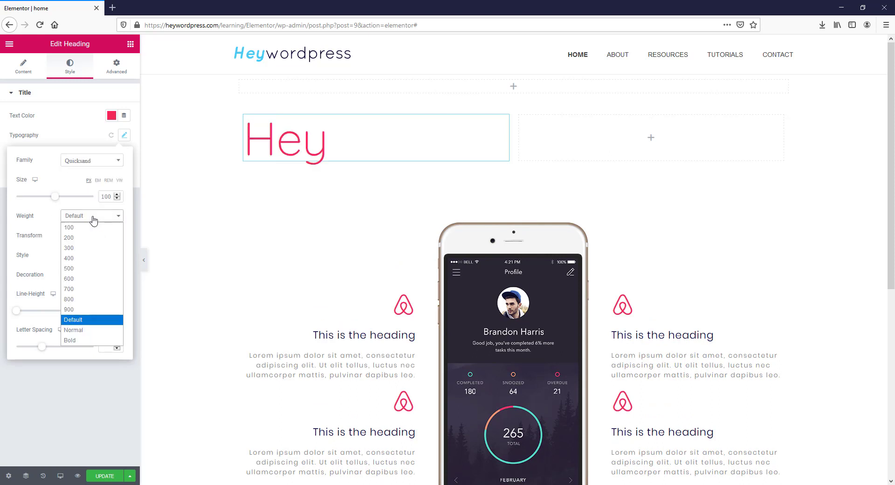
{"action": "left_click", "coordinate": [69, 278]}
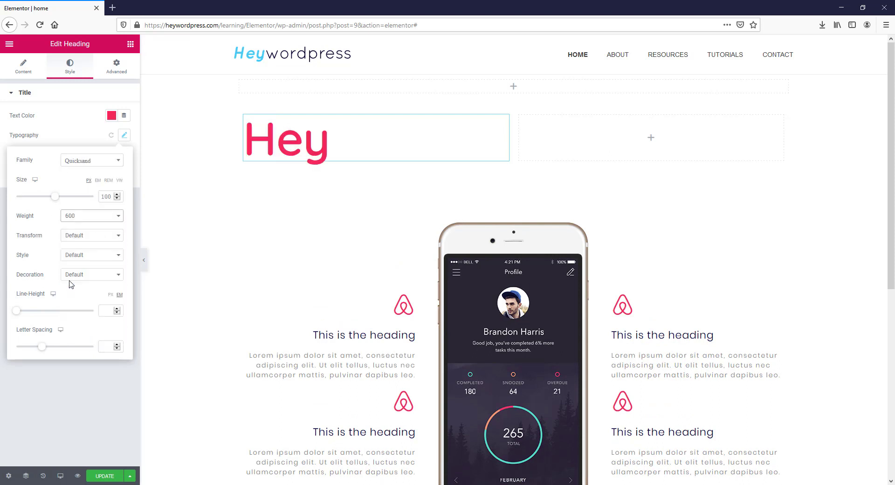
{"action": "mouse_move", "coordinate": [517, 117]}
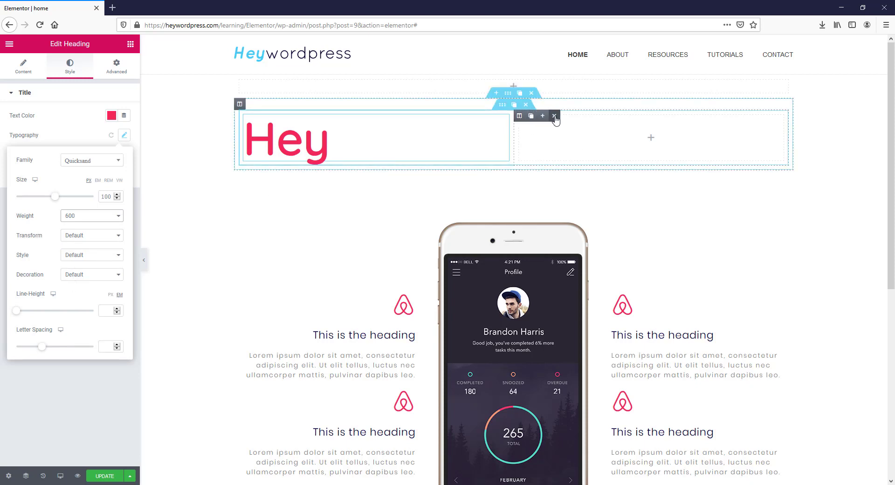
- Replace the empty right column with a copy of the Hey column retitled 'Wordpress'
{"action": "left_click", "coordinate": [554, 116]}
{"action": "left_click", "coordinate": [255, 116]}
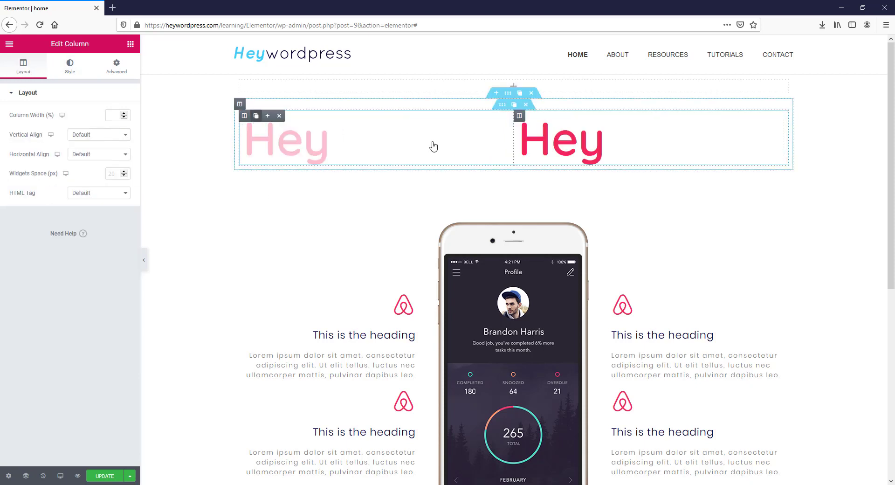
{"action": "left_click", "coordinate": [581, 139]}
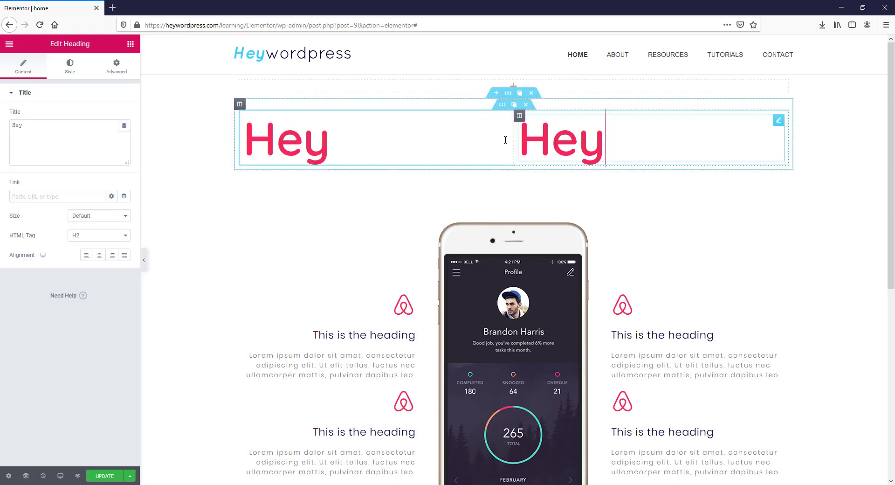
{"action": "left_click_drag", "start_coordinate": [54, 126], "coordinate": [2, 123]}
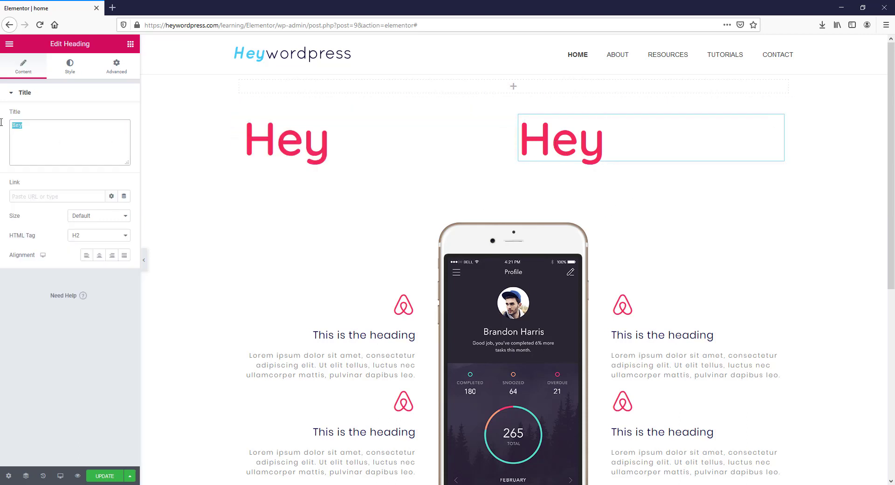
{"action": "type", "text": "Word"}
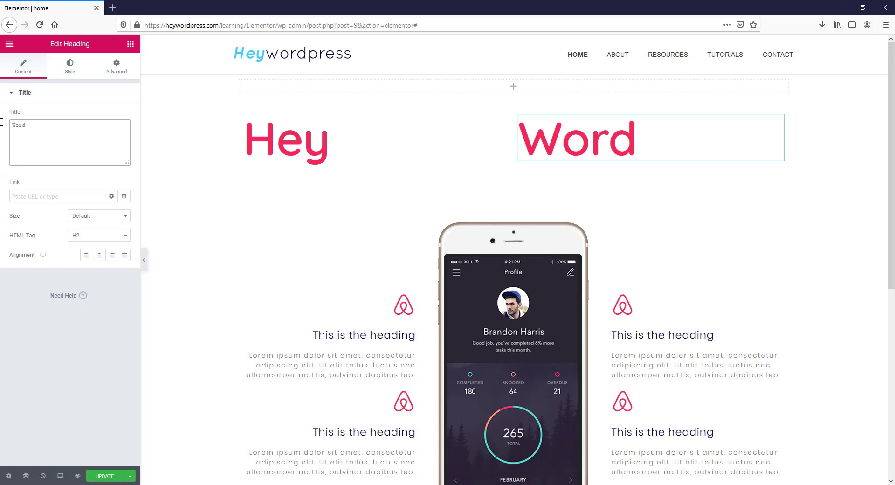
{"action": "type", "text": "press"}
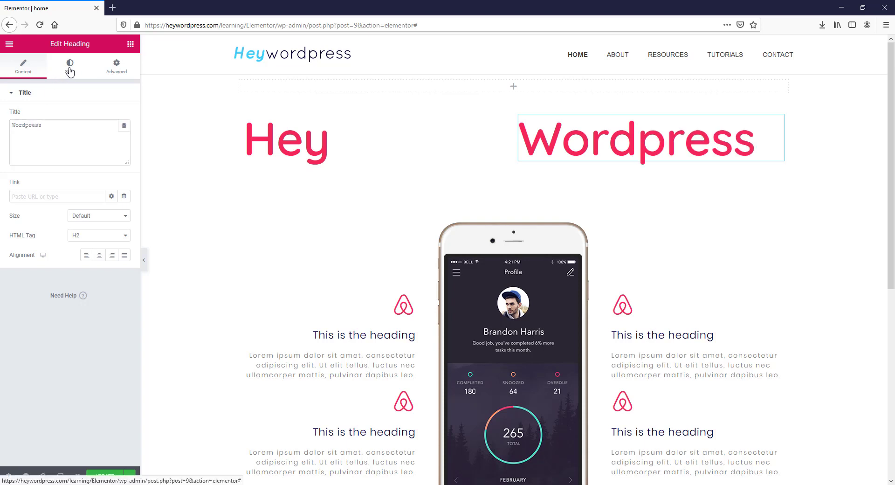
- Make Wordpress navy, weight 300 italic, and narrow the Hey column so they sit side by side
{"action": "left_click", "coordinate": [70, 71]}
{"action": "left_click", "coordinate": [112, 116]}
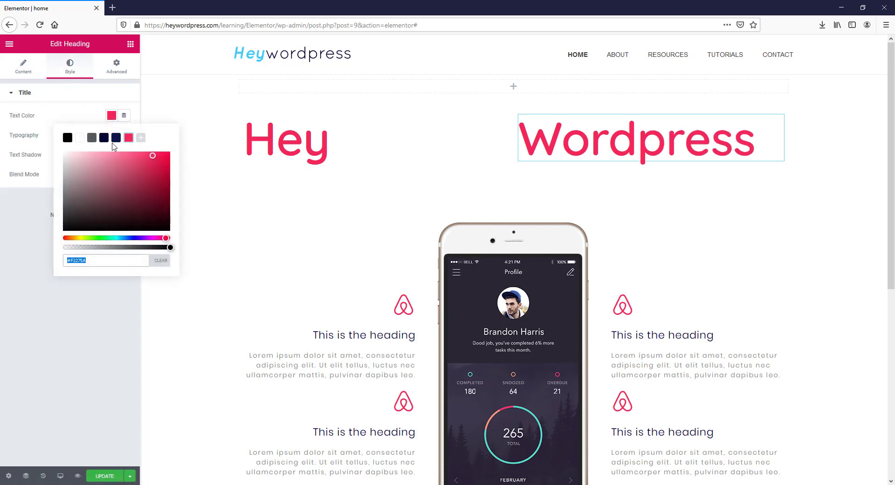
{"action": "left_click", "coordinate": [115, 138]}
{"action": "left_click", "coordinate": [111, 116]}
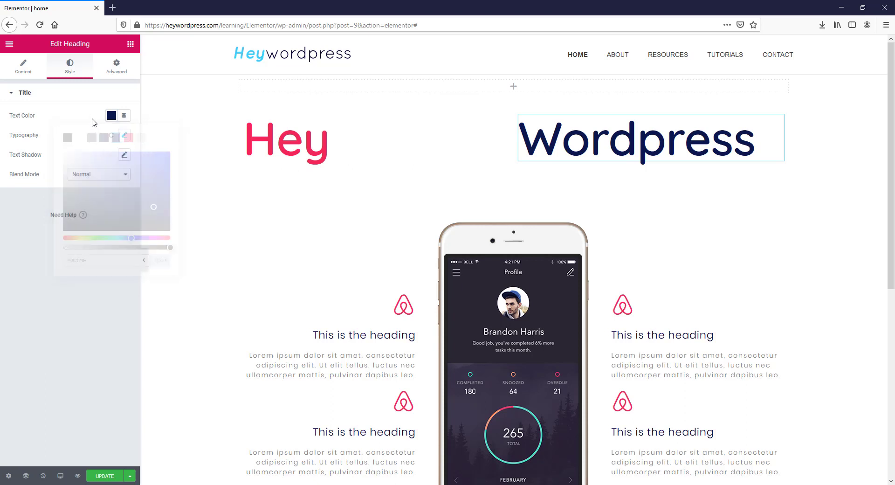
{"action": "left_click", "coordinate": [124, 136]}
{"action": "left_click", "coordinate": [88, 219]}
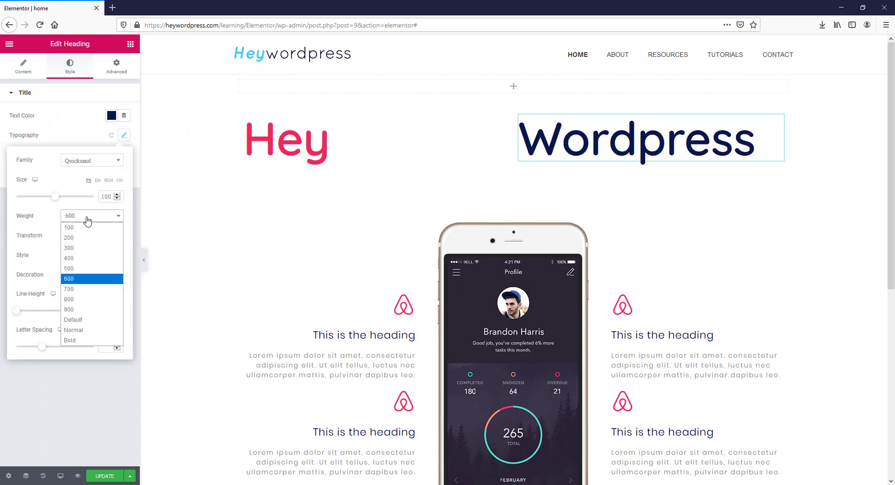
{"action": "left_click", "coordinate": [84, 249]}
{"action": "left_click", "coordinate": [85, 254]}
{"action": "left_click", "coordinate": [88, 286]}
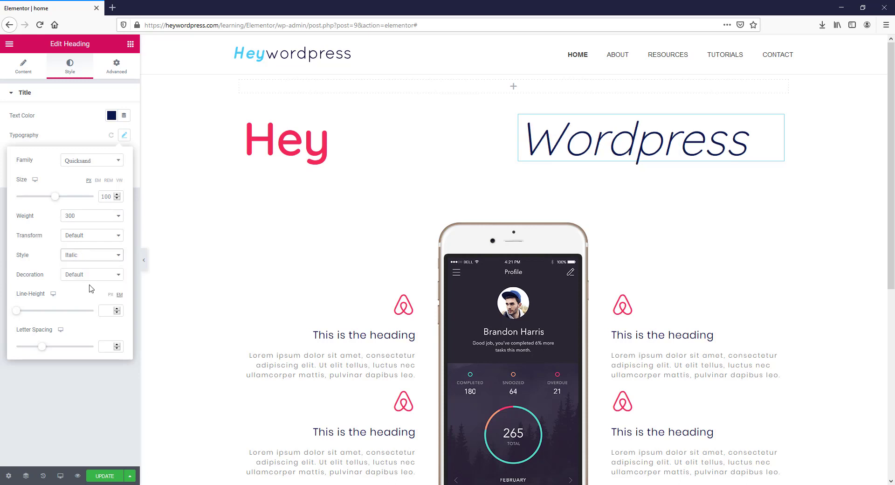
{"action": "left_click_drag", "start_coordinate": [497, 141], "coordinate": [337, 141]}
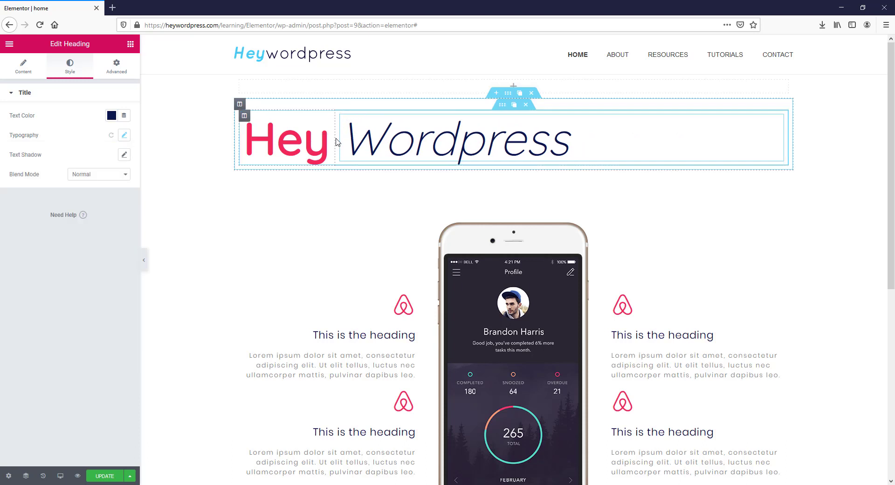
- Save the page with UPDATE and open the live preview of the Hey Wordpress title
{"action": "left_click", "coordinate": [106, 477]}
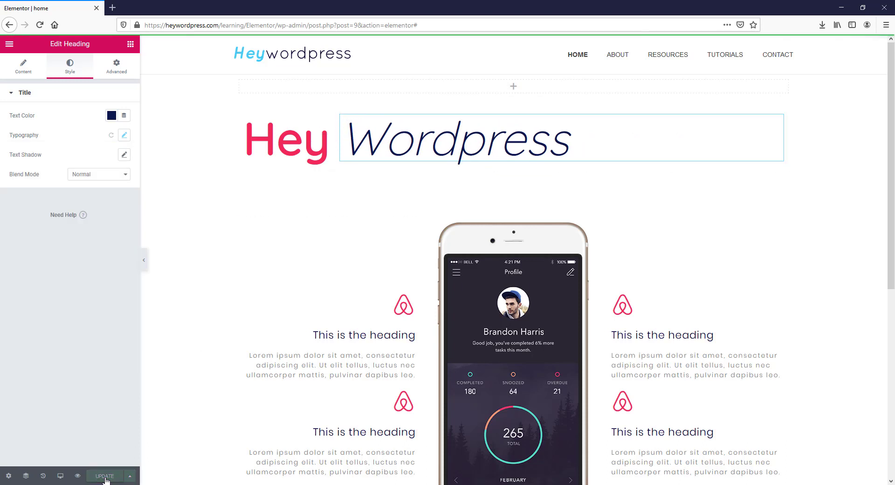
{"action": "left_click", "coordinate": [78, 477]}
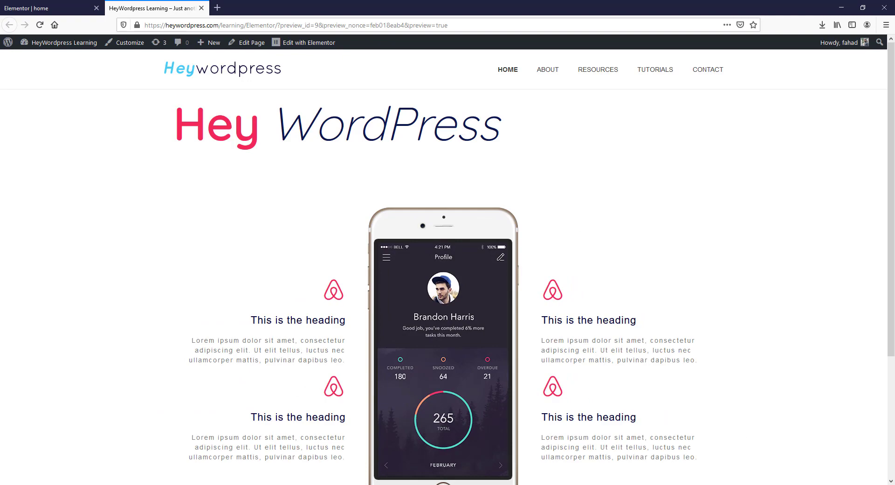
- Capture a Lightshot screenshot region tightly framing the Hey WordPress heading
{"action": "key", "text": "Print"}
{"action": "left_click_drag", "start_coordinate": [164, 92], "coordinate": [517, 167]}
{"action": "left_click_drag", "start_coordinate": [340, 166], "coordinate": [339, 153]}
{"action": "left_click_drag", "start_coordinate": [340, 94], "coordinate": [340, 104]}
{"action": "left_click_drag", "start_coordinate": [516, 129], "coordinate": [506, 129]}
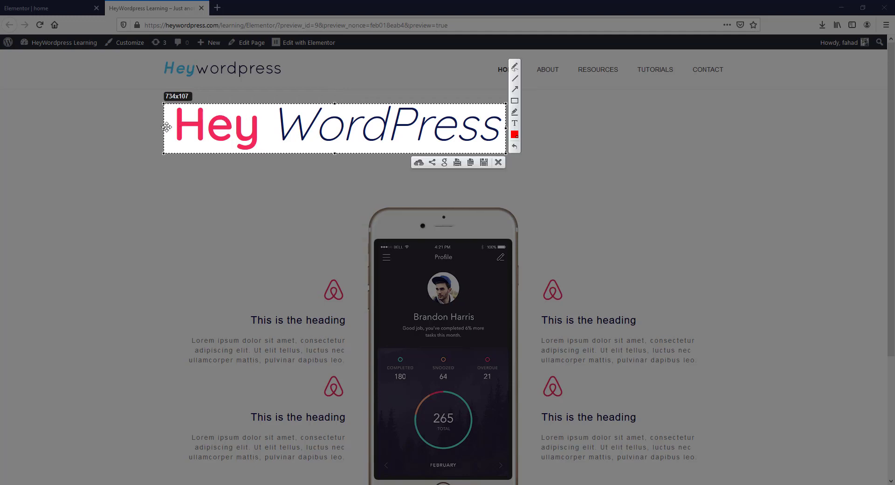
{"action": "left_click_drag", "start_coordinate": [164, 128], "coordinate": [164, 128]}
- Save the capture to the Desktop as Logo.png and open a new browser tab
{"action": "left_click", "coordinate": [483, 162]}
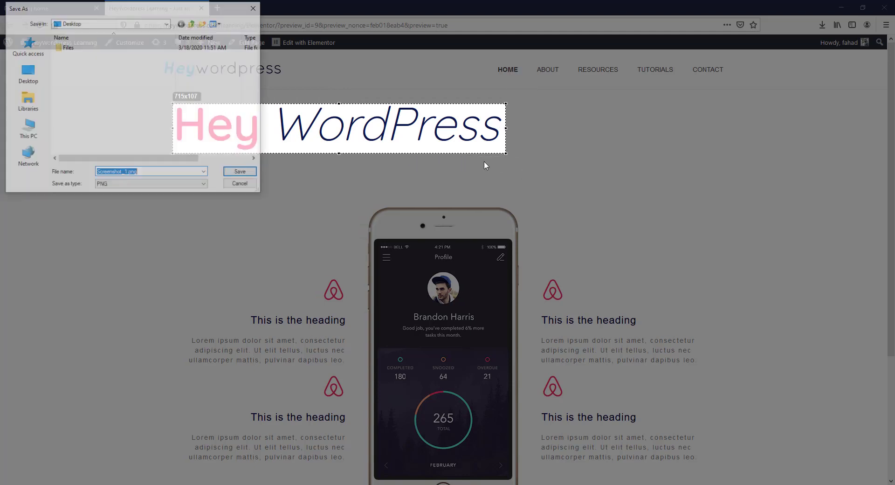
{"action": "left_click", "coordinate": [35, 75]}
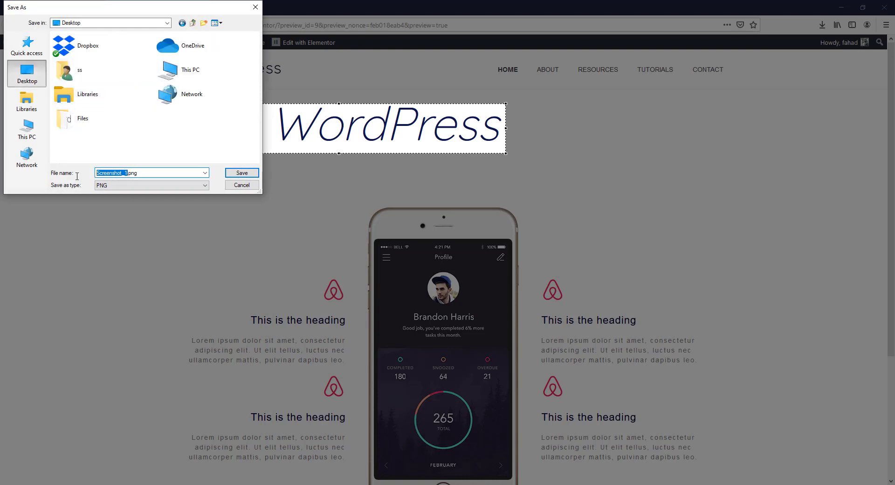
{"action": "type", "text": "Logo"}
{"action": "left_click", "coordinate": [247, 174]}
{"action": "left_click", "coordinate": [217, 8]}
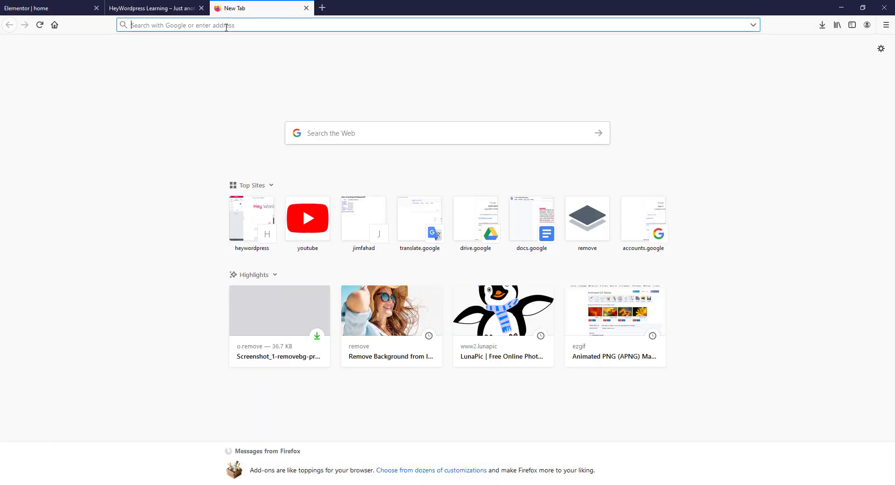
- Go to remove.bg and upload Logo.png for background removal
{"action": "type", "text": "remo"}
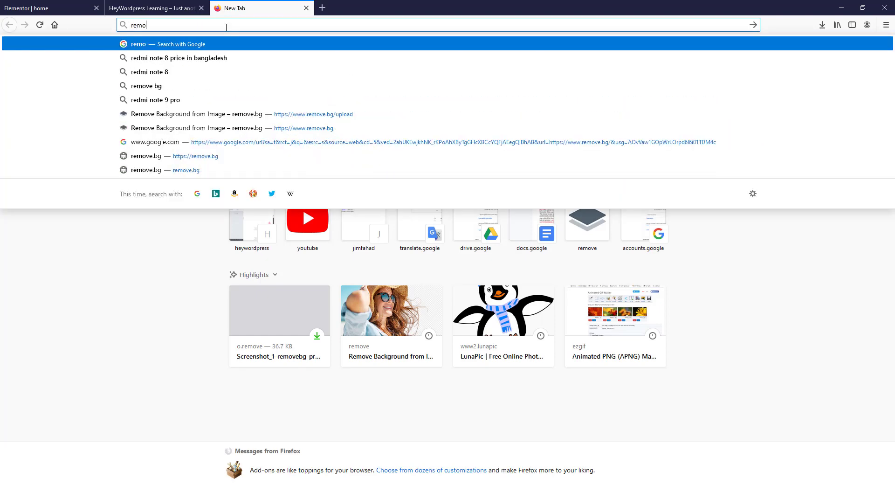
{"action": "type", "text": "ve.bg"}
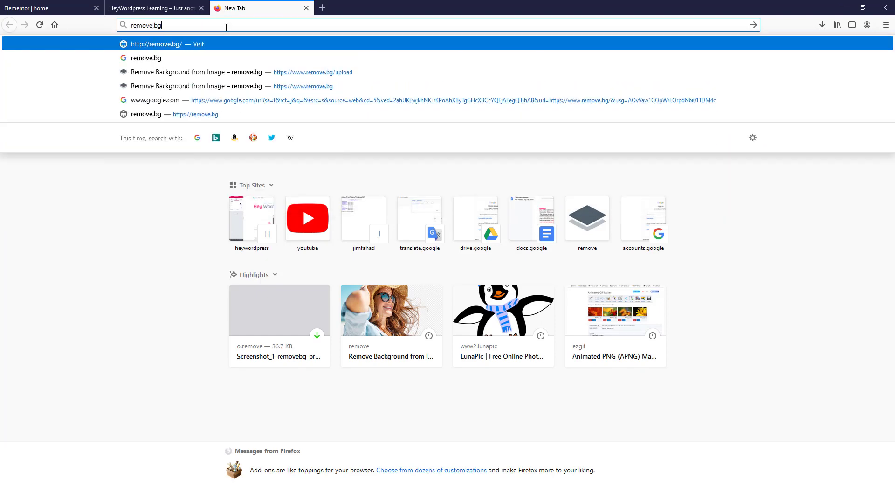
{"action": "key", "text": "Return"}
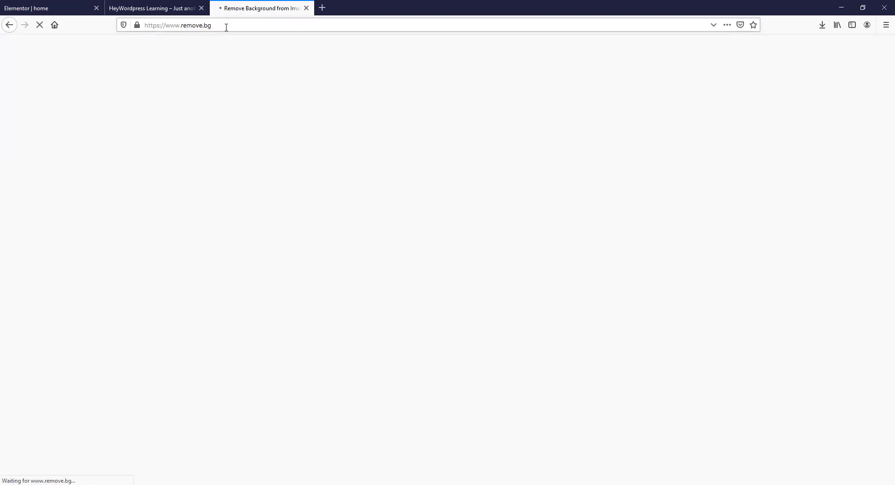
{"action": "left_click", "coordinate": [575, 243]}
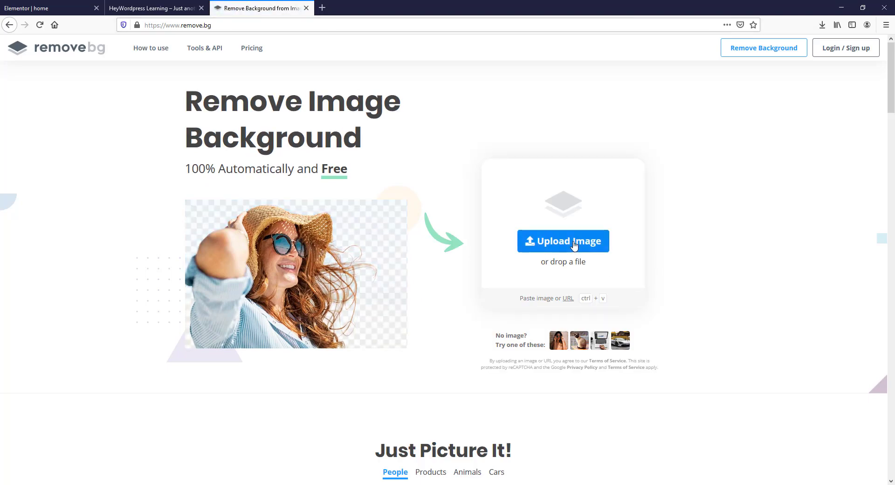
{"action": "left_click", "coordinate": [120, 76]}
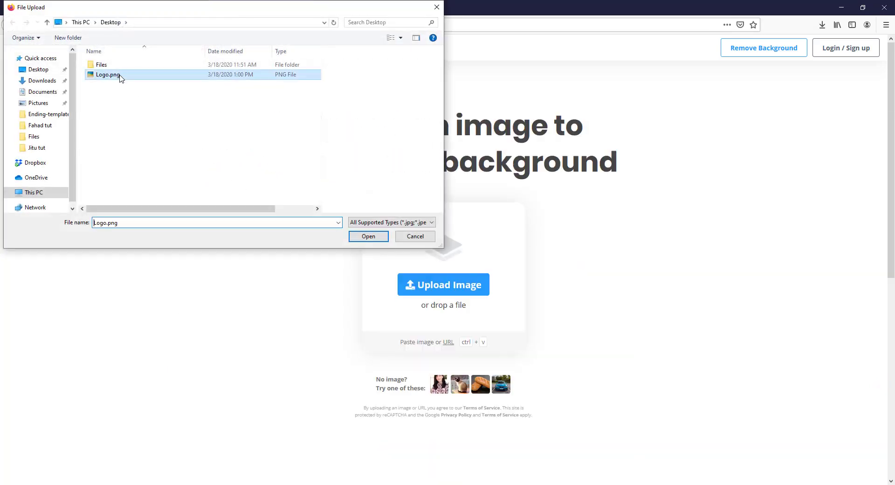
{"action": "left_click", "coordinate": [368, 236]}
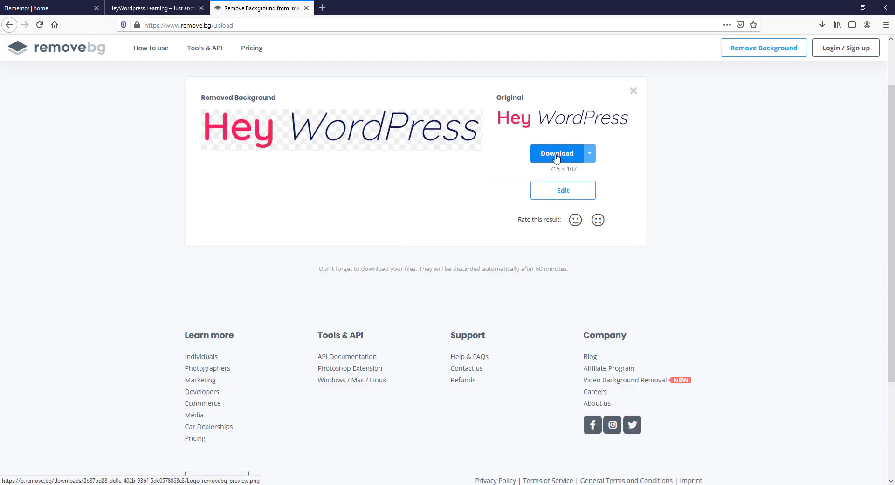
- Download the transparent Logo-removebg-preview.png and open it from the downloads list
{"action": "left_click", "coordinate": [556, 158]}
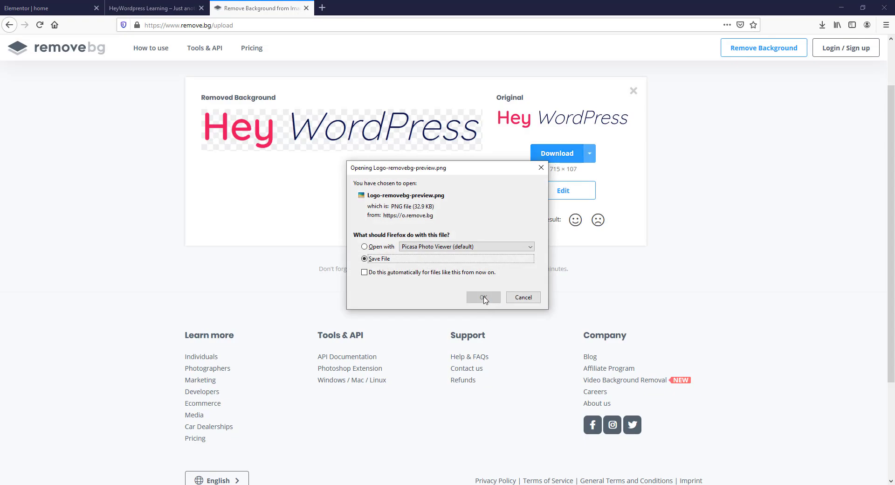
{"action": "left_click", "coordinate": [485, 300]}
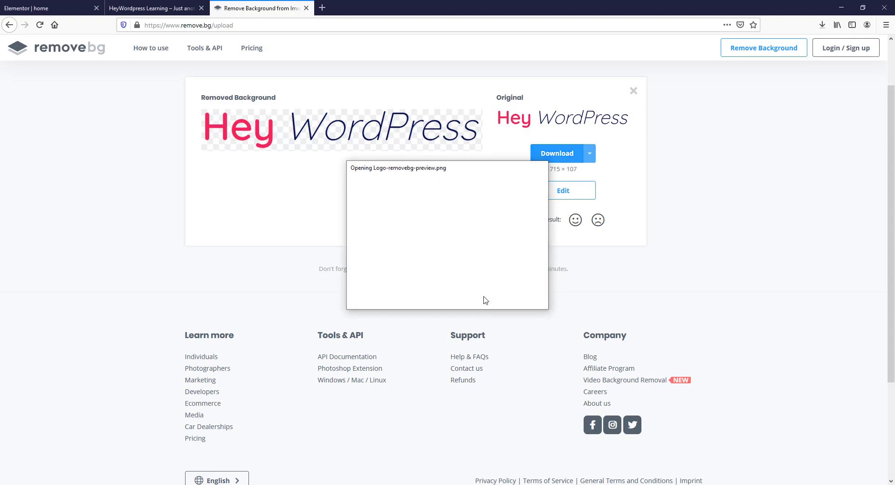
{"action": "left_click", "coordinate": [822, 24]}
{"action": "left_click", "coordinate": [685, 51]}
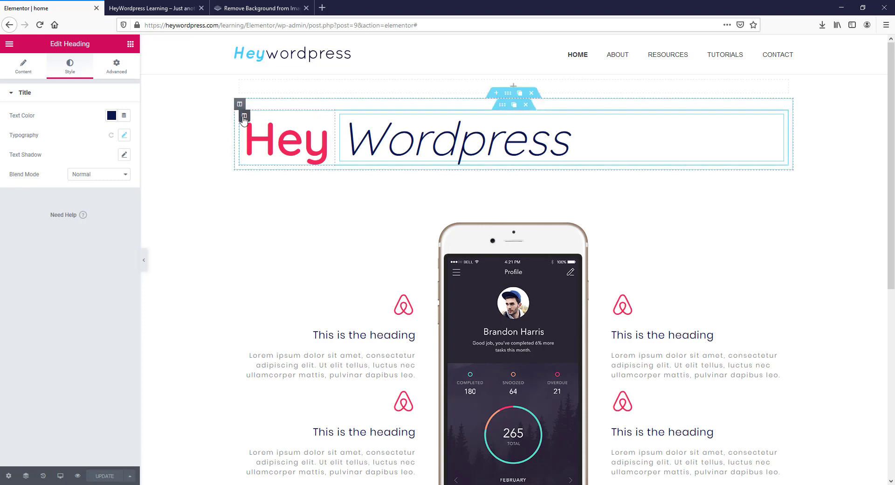
- Duplicate the Hey column, swap its heading for an Icon widget, and open the icon library
{"action": "left_click", "coordinate": [255, 116]}
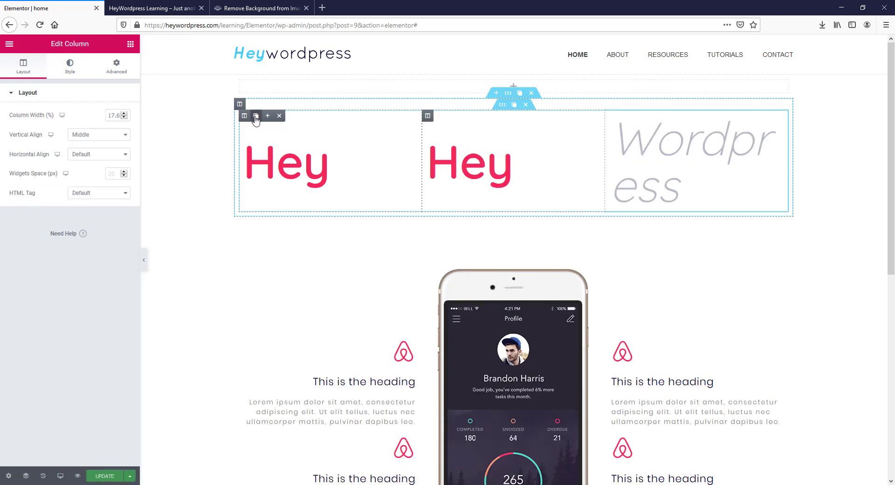
{"action": "left_click", "coordinate": [131, 45]}
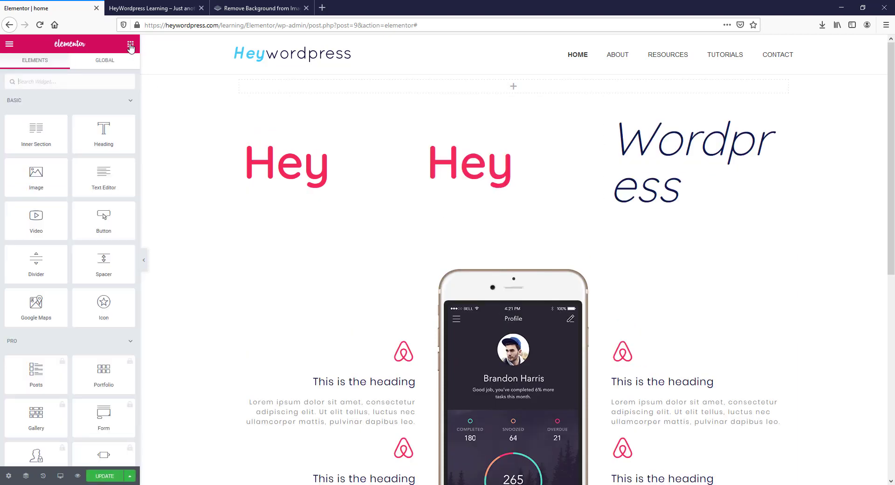
{"action": "left_click_drag", "start_coordinate": [104, 308], "coordinate": [300, 187]}
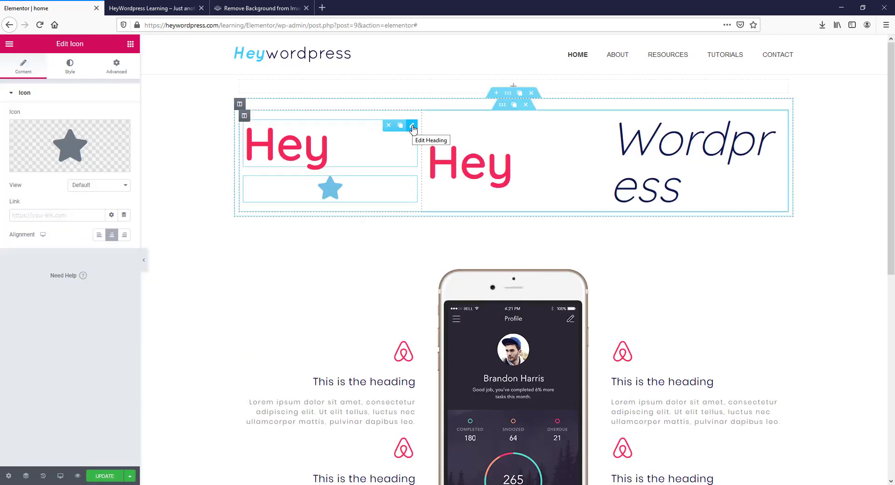
{"action": "left_click", "coordinate": [388, 125]}
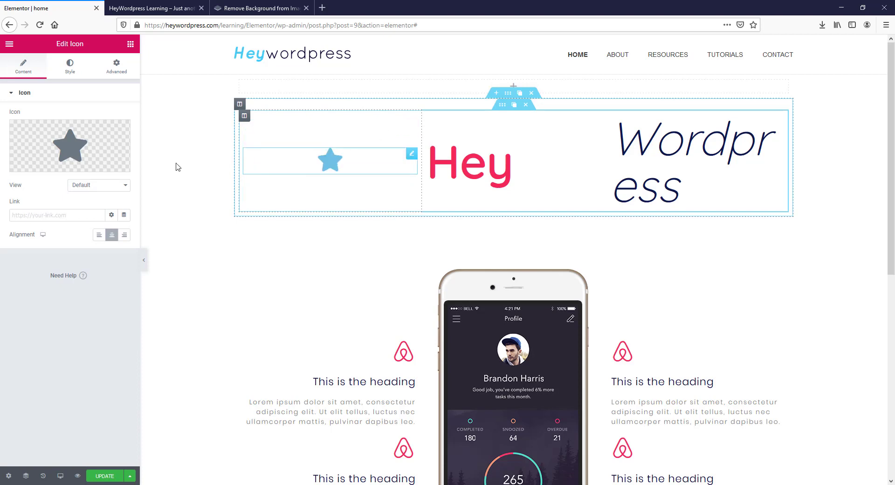
{"action": "left_click", "coordinate": [39, 164]}
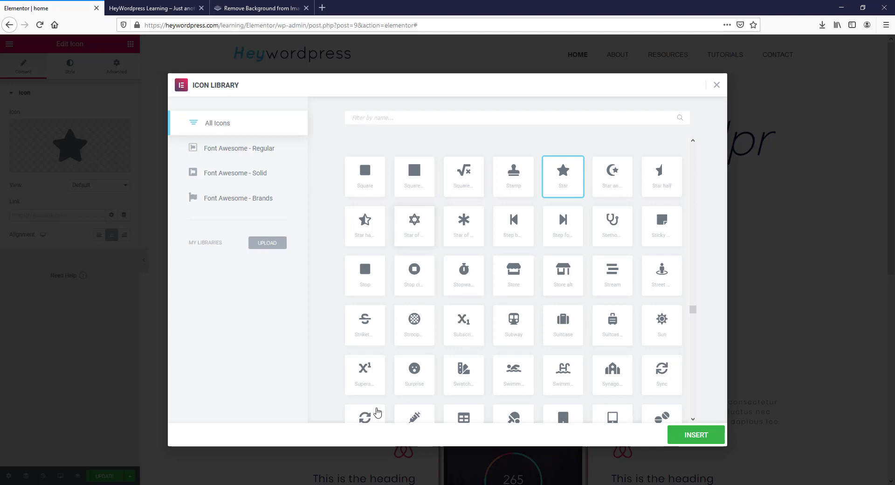
- Insert the Surprise icon, coloured pink and sized 137
{"action": "left_click", "coordinate": [415, 372]}
{"action": "left_click", "coordinate": [675, 435]}
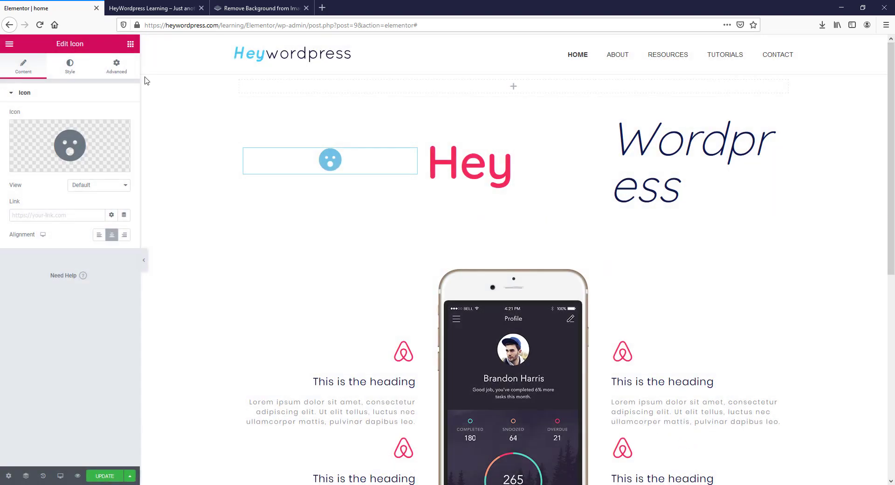
{"action": "left_click", "coordinate": [71, 70]}
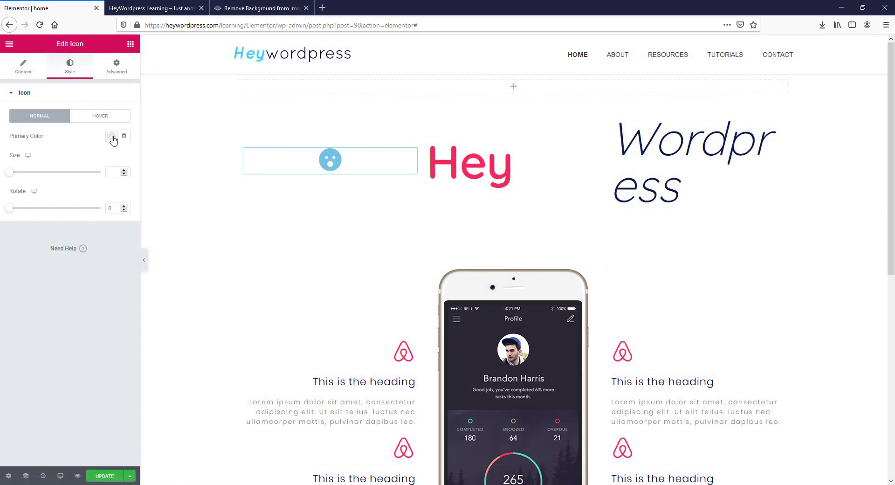
{"action": "left_click", "coordinate": [111, 136]}
{"action": "left_click", "coordinate": [128, 156]}
{"action": "left_click", "coordinate": [20, 172]}
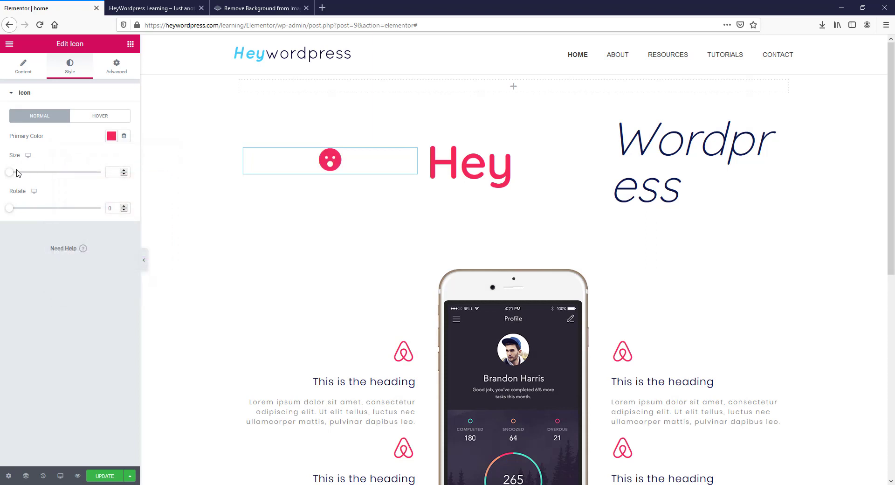
{"action": "left_click_drag", "start_coordinate": [9, 174], "coordinate": [49, 178]}
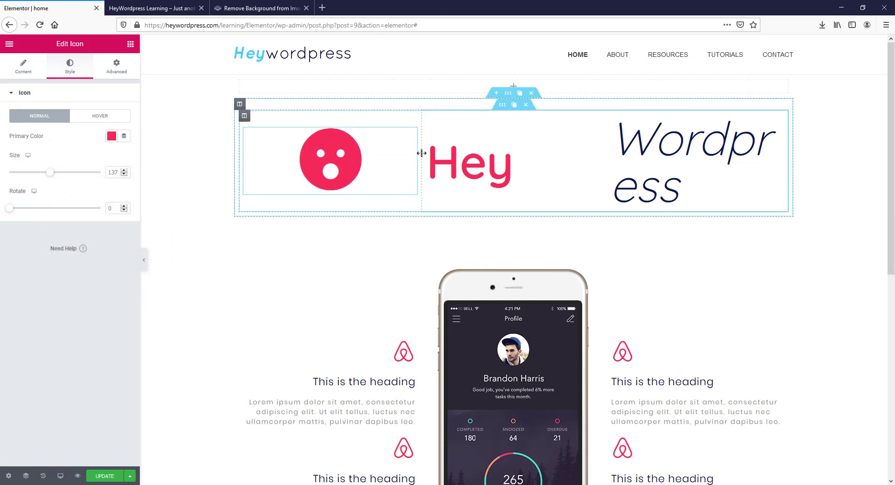
- Narrow the columns so the icon, Hey and Wordpress sit on one line, then save
{"action": "left_click_drag", "start_coordinate": [422, 153], "coordinate": [308, 152]}
{"action": "left_click_drag", "start_coordinate": [604, 158], "coordinate": [406, 147]}
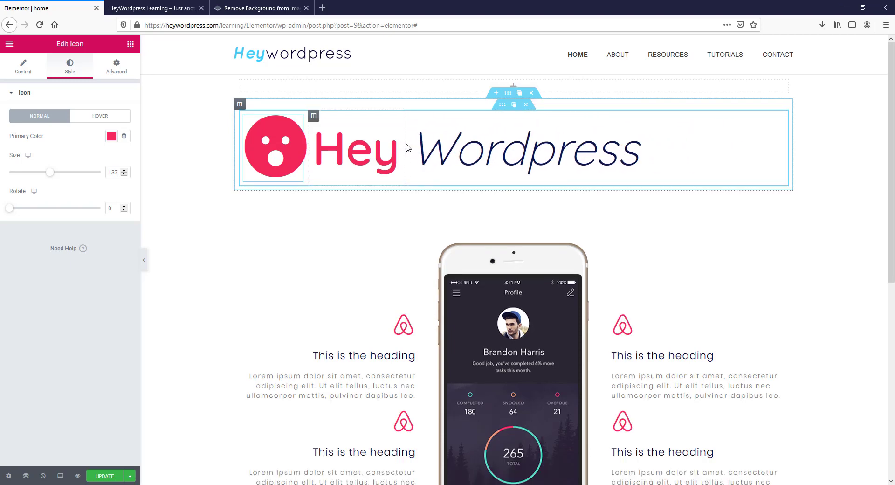
{"action": "left_click", "coordinate": [107, 476]}
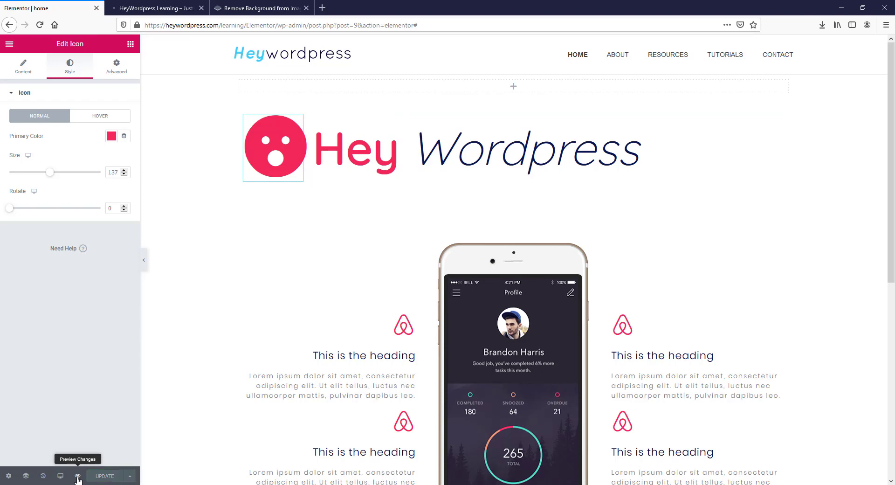
- Preview the updated page with the pink surprised-face icon beside Hey WordPress
{"action": "left_click", "coordinate": [77, 475]}
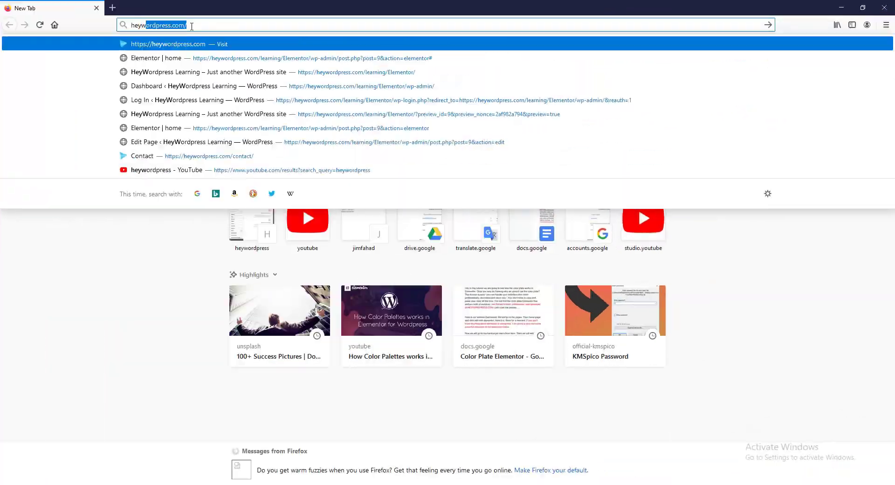
- Load heywordpress.com and open the Request A Quote form via MAKE MY WEBSITE
{"action": "key", "text": "Return"}
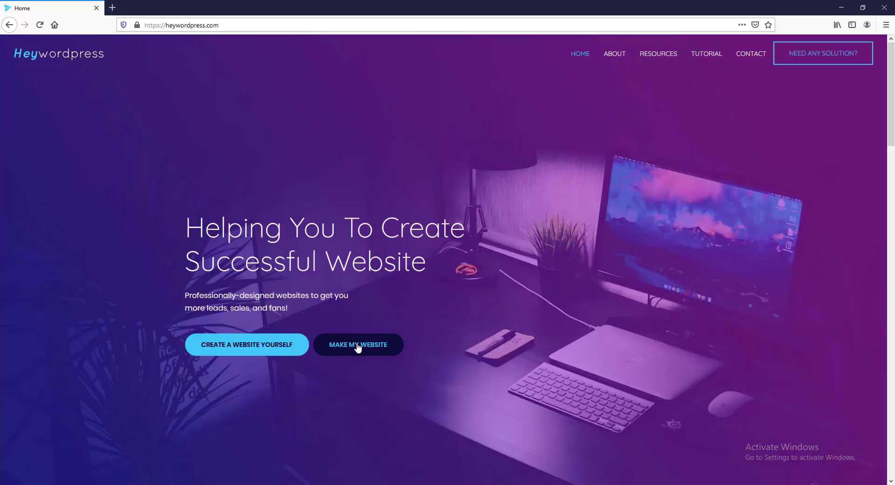
{"action": "left_click", "coordinate": [359, 348]}
{"action": "scroll", "coordinate": [375, 354], "scroll_direction": "down", "scroll_amount": 5}
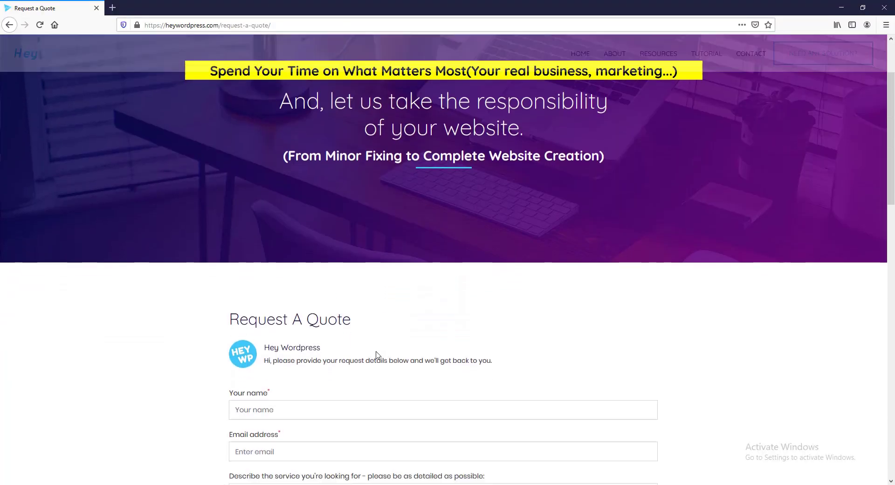
{"action": "scroll", "coordinate": [377, 351], "scroll_direction": "down", "scroll_amount": 2}
- Fill in the requester's name and details, choose 7 Days delivery, enter a 500 budget, and submit
{"action": "left_click", "coordinate": [284, 174]}
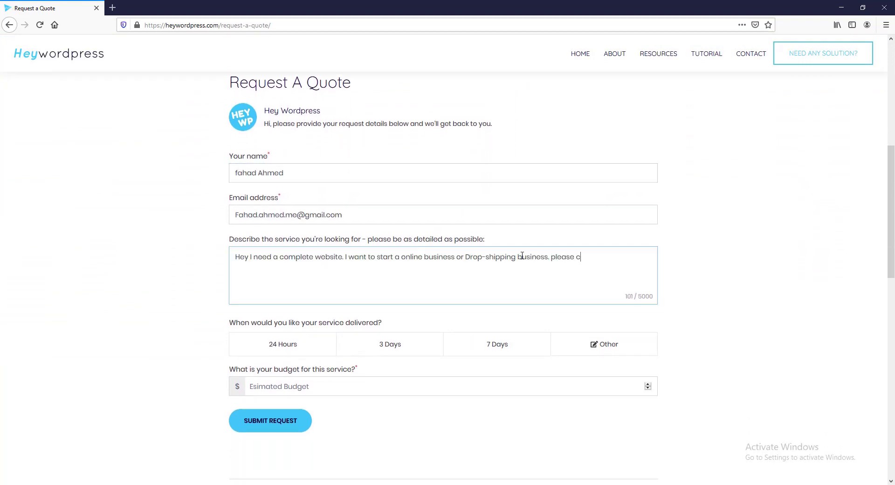
{"action": "type", "text": ".."}
{"action": "left_click", "coordinate": [497, 343]}
{"action": "left_click", "coordinate": [284, 390]}
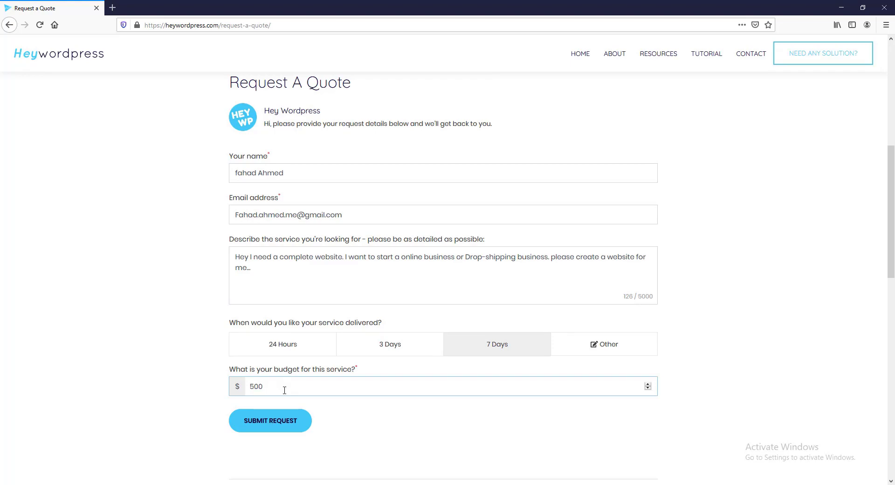
{"action": "left_click", "coordinate": [289, 427]}
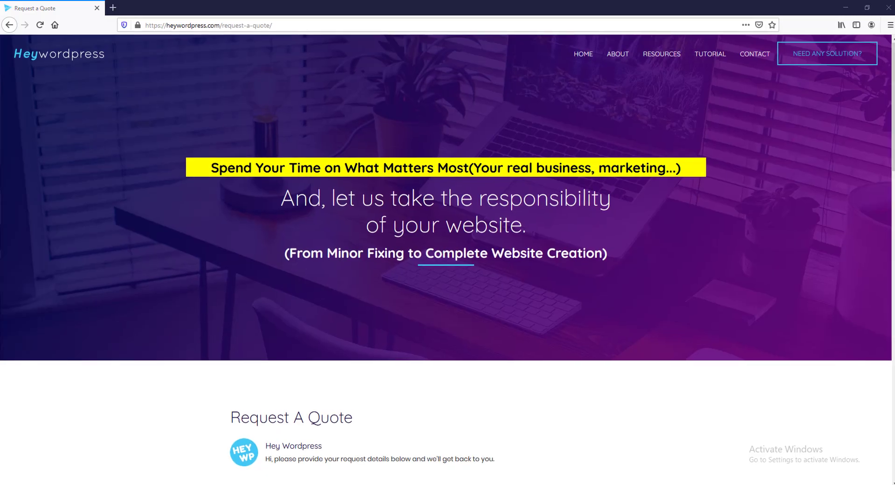